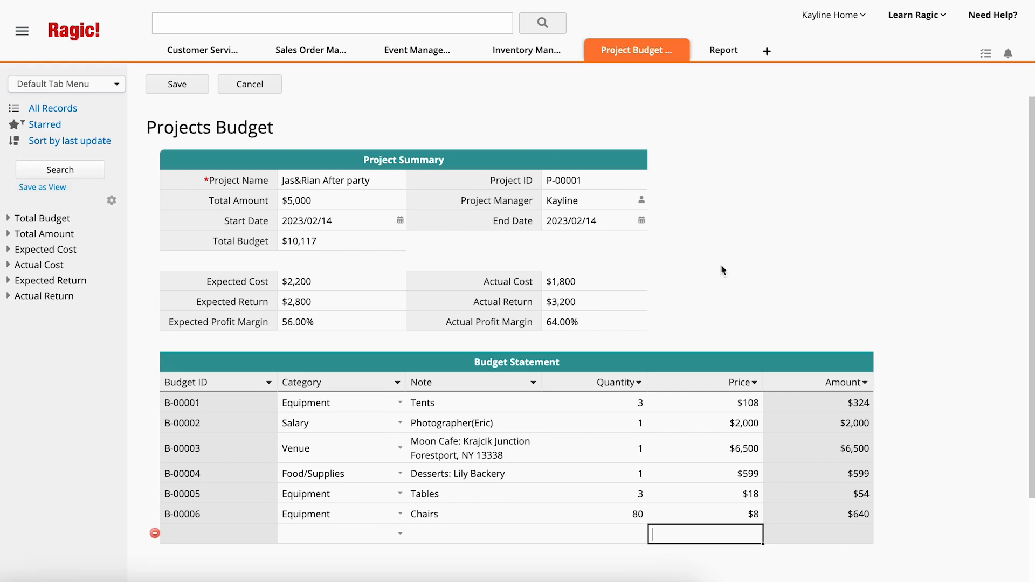
- Save the project record and, in the form's design, set the Budget Statement Amount field's formula to D12*E12
{"action": "left_click", "coordinate": [197, 81]}
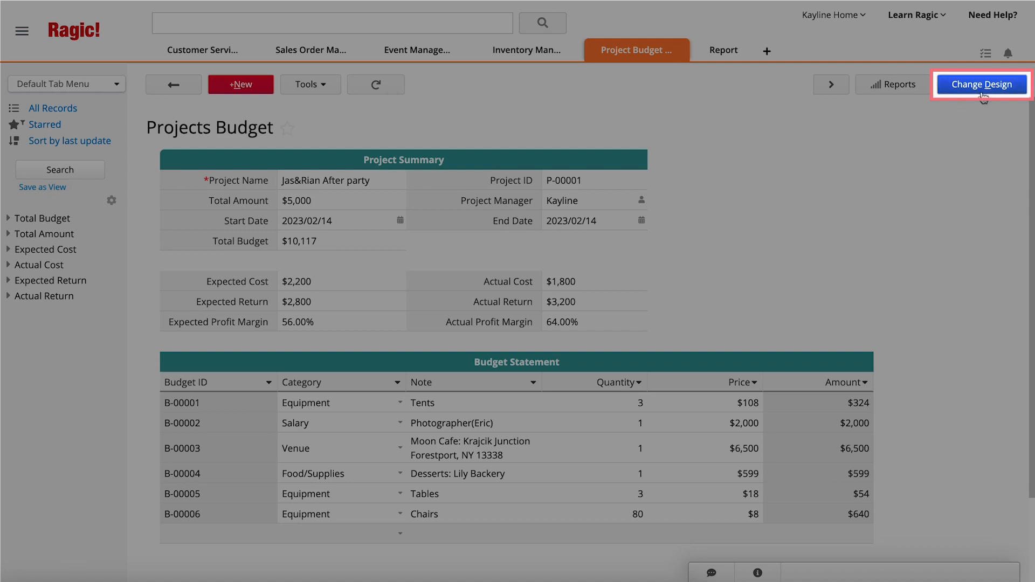
{"action": "left_click", "coordinate": [982, 85]}
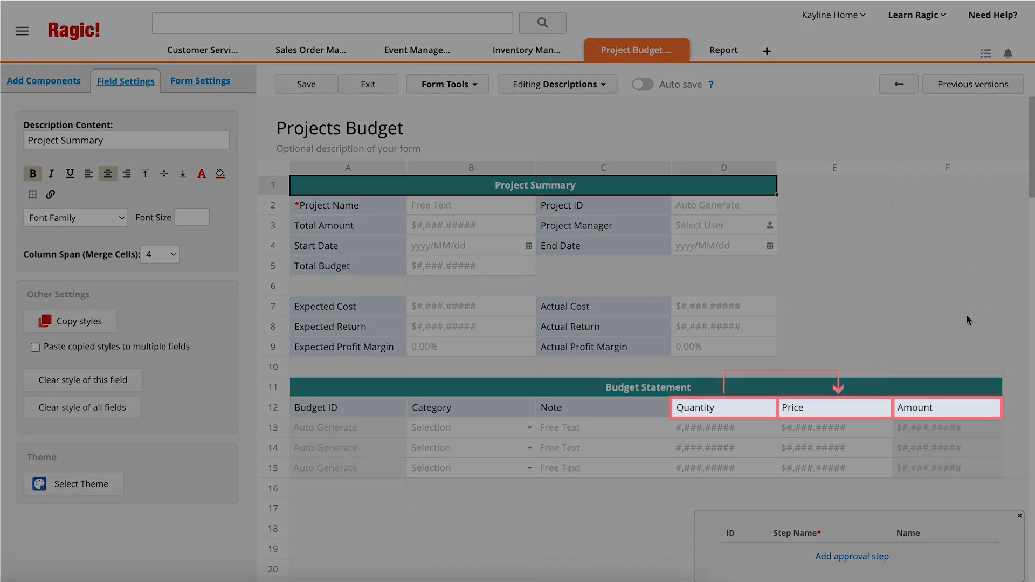
{"action": "left_click", "coordinate": [952, 408]}
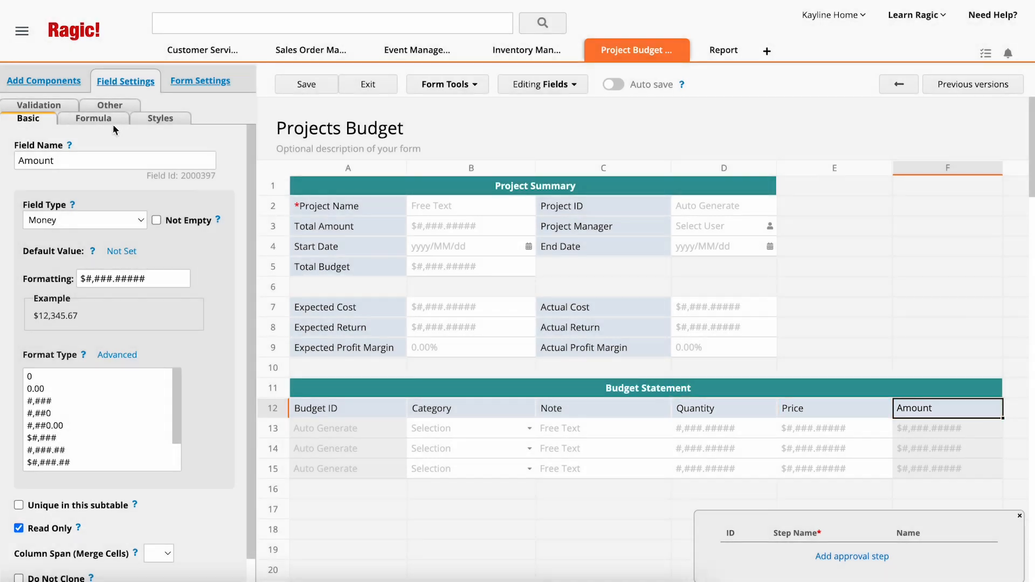
{"action": "left_click", "coordinate": [94, 119]}
{"action": "left_click", "coordinate": [114, 159]}
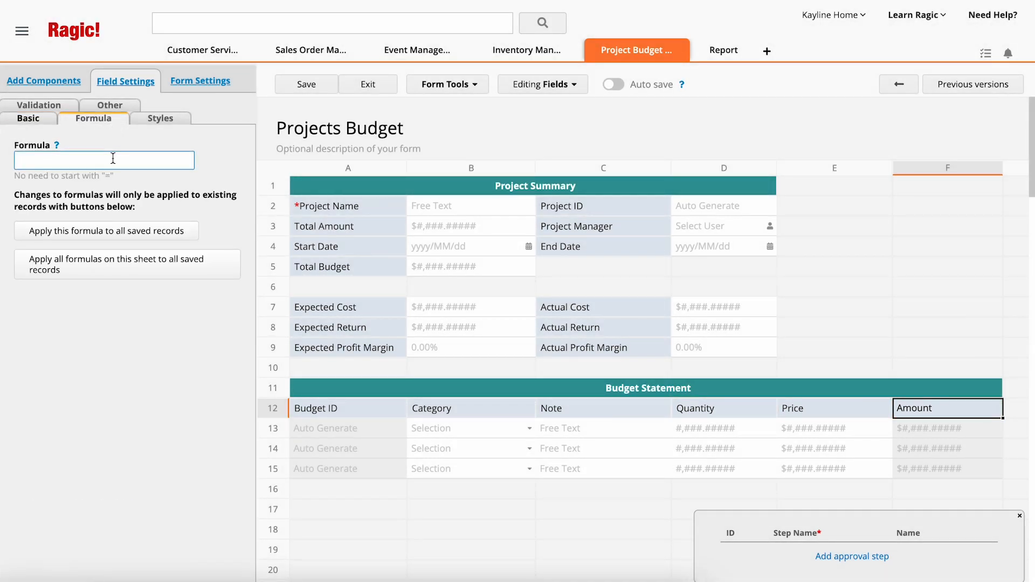
{"action": "type", "text": "D12*E12"}
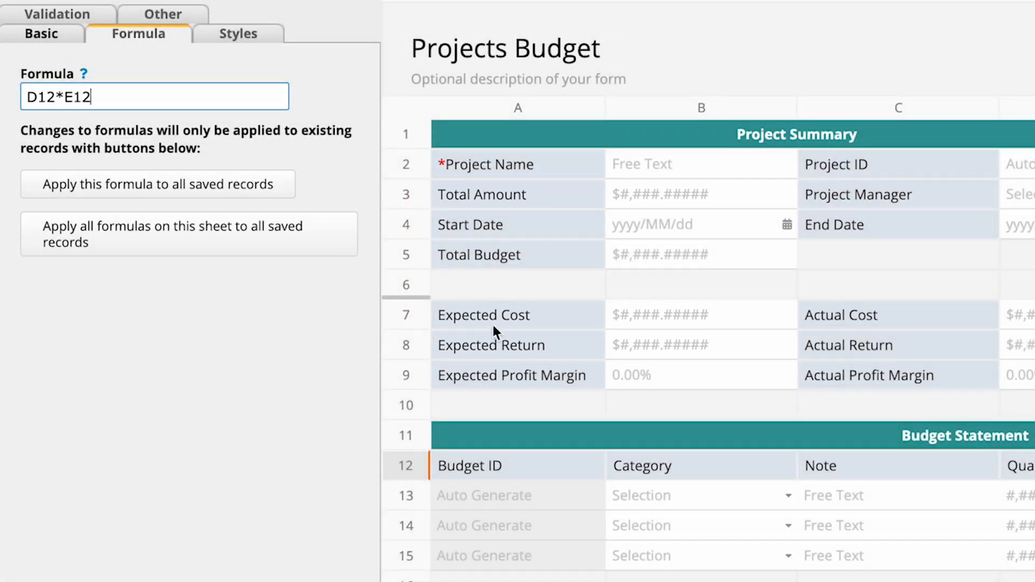
- Set the Expected Return field's formula to A3-A7 and highlight the fields it references
{"action": "left_click", "coordinate": [520, 342]}
{"action": "left_click", "coordinate": [202, 99]}
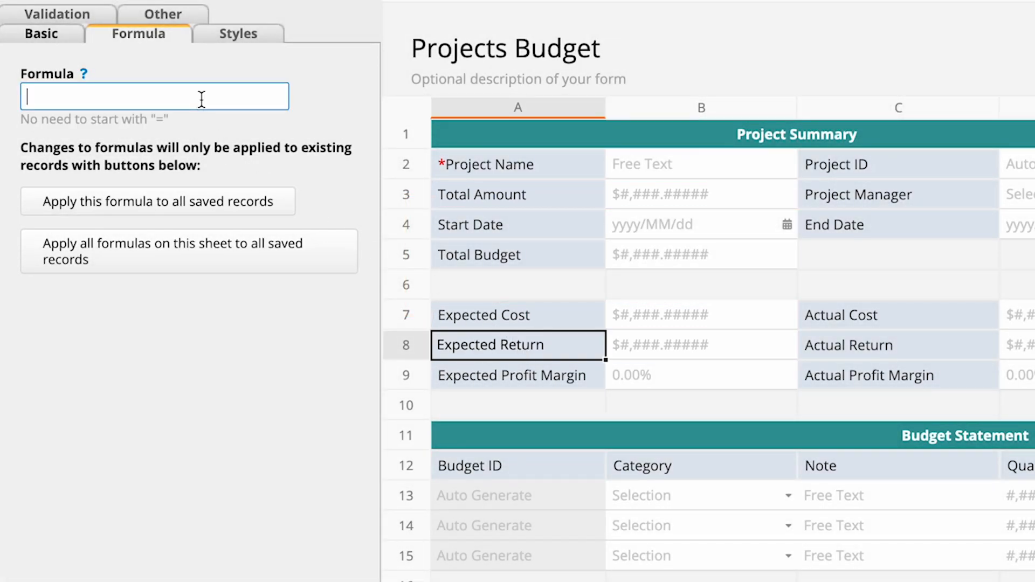
{"action": "type", "text": "A3-A7"}
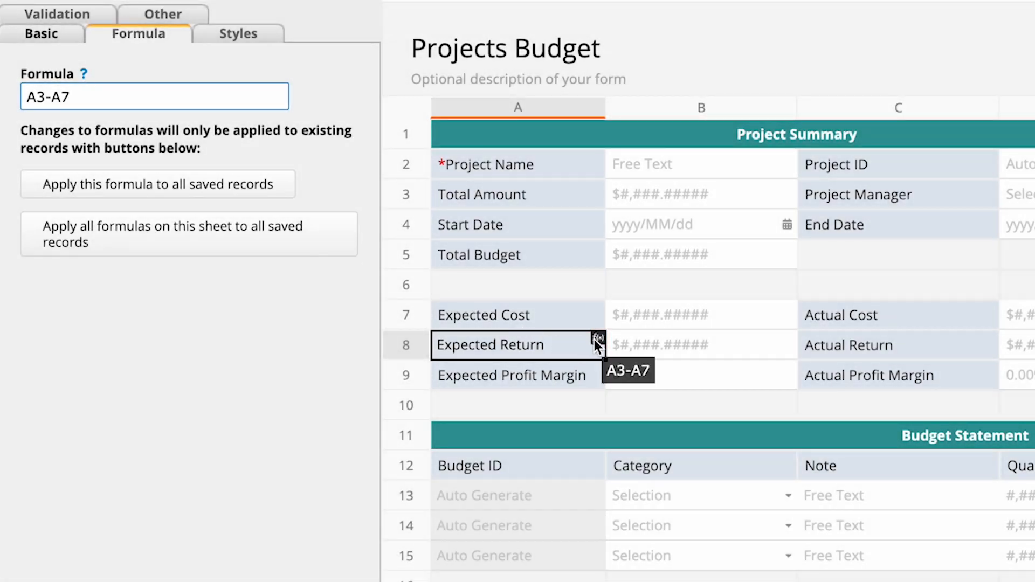
{"action": "left_click", "coordinate": [598, 338]}
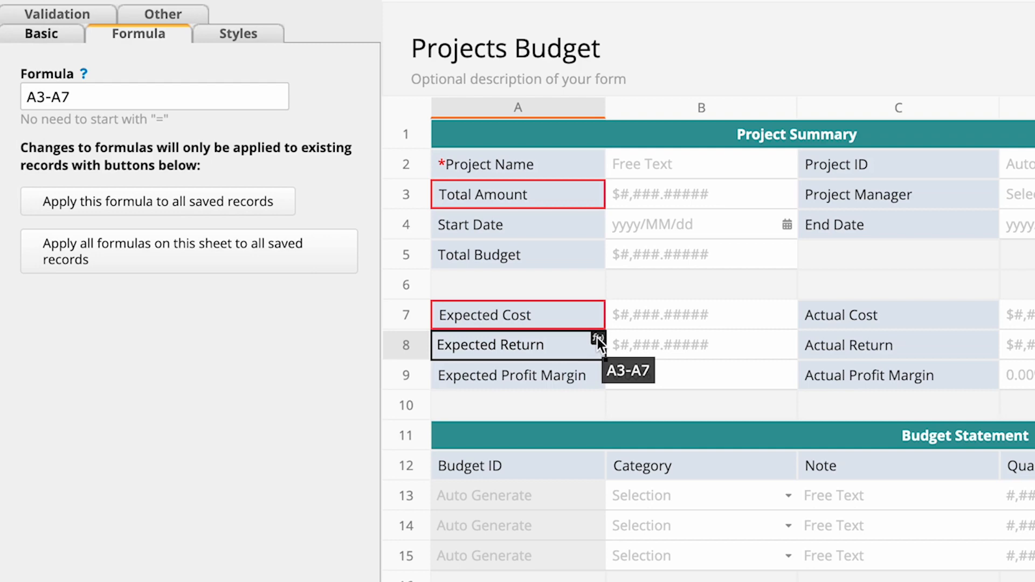
- Set the Expected Profit Margin field's formula to A8/A3
{"action": "left_click", "coordinate": [595, 375]}
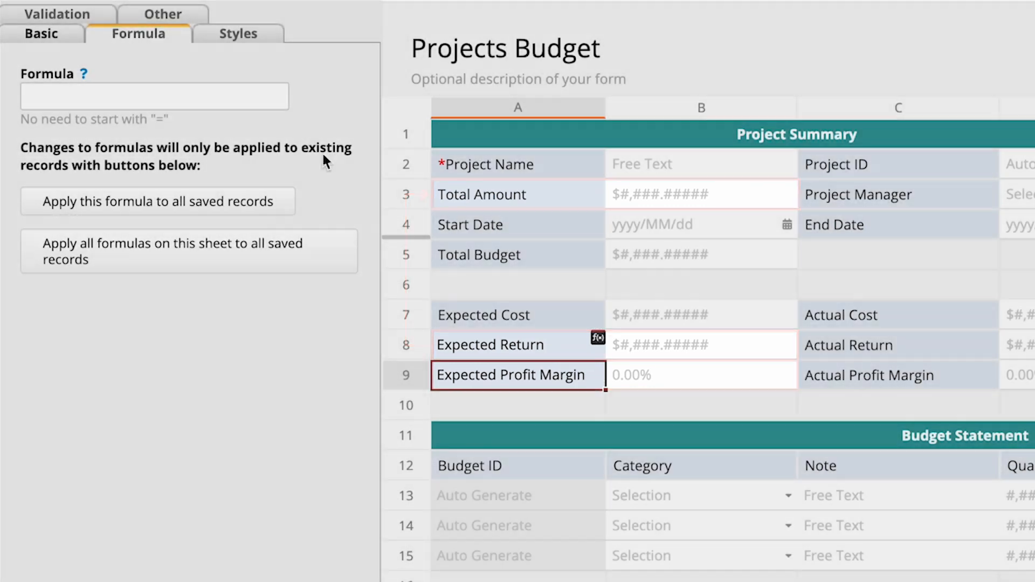
{"action": "left_click", "coordinate": [270, 97]}
{"action": "type", "text": "A8/A3"}
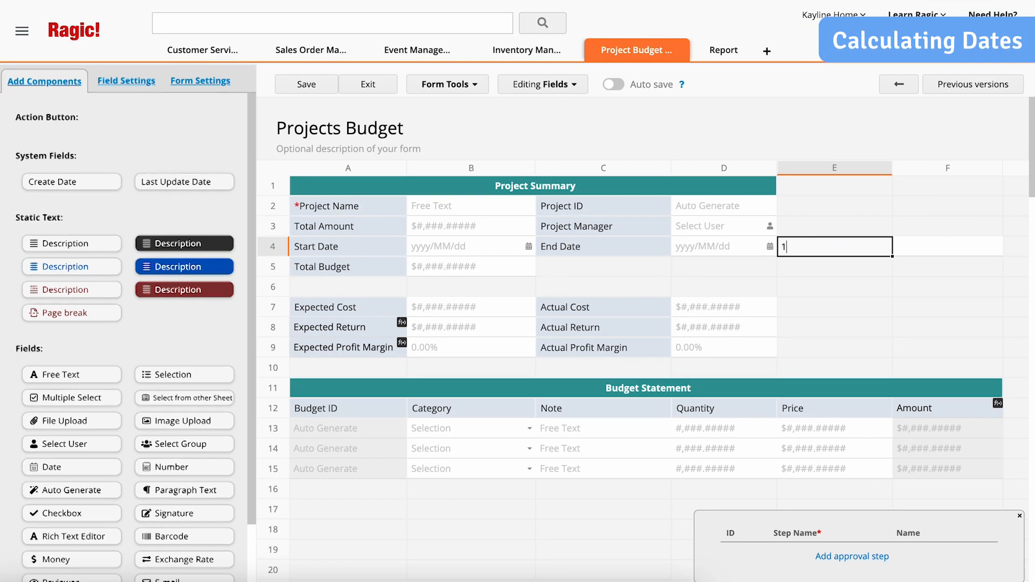
- Add a Date field named "1 week before deadline" in E4 beside End Date, with the formula C4-7
{"action": "type", "text": "1 week before deadline"}
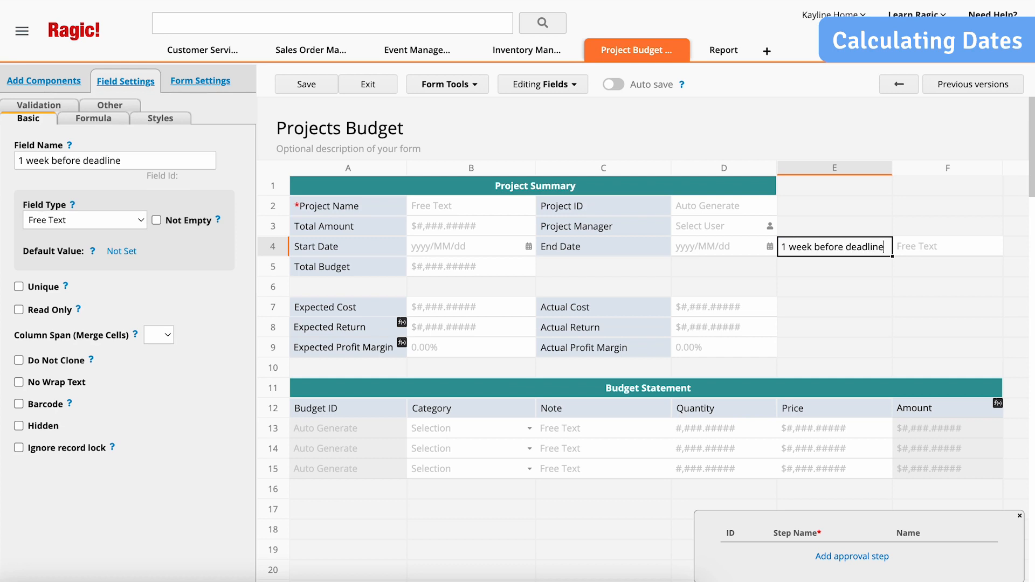
{"action": "left_click", "coordinate": [130, 221]}
{"action": "left_click", "coordinate": [108, 358]}
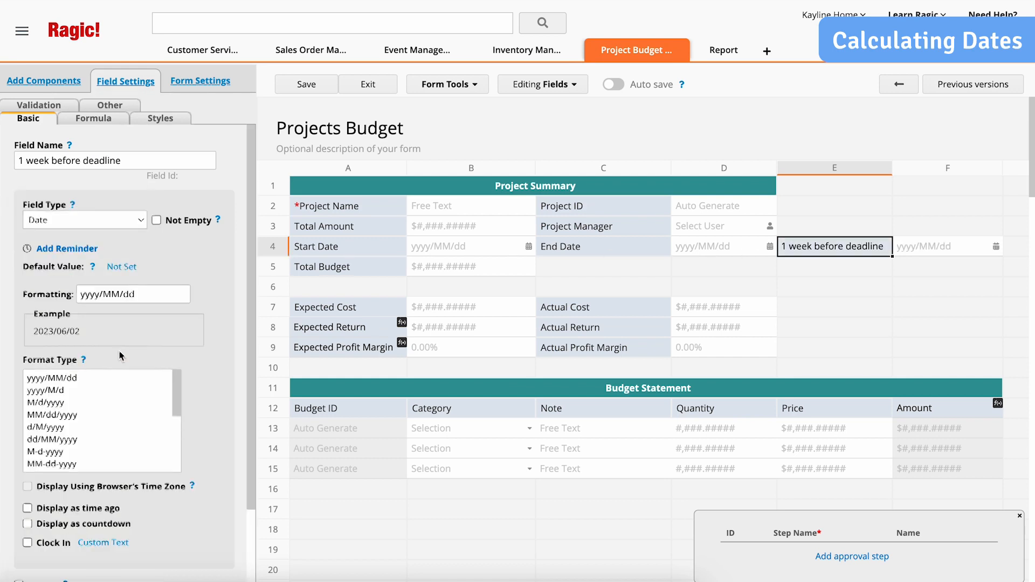
{"action": "left_click", "coordinate": [114, 120]}
{"action": "left_click", "coordinate": [119, 158]}
{"action": "type", "text": "C4-7"}
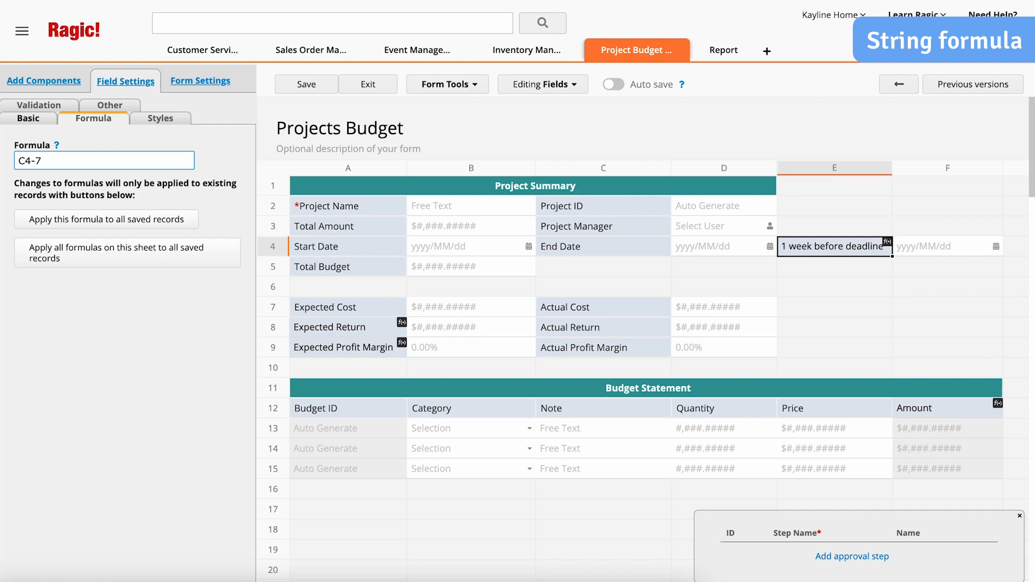
- Add a Summary field in A10 and merge its value cells across through column F
{"action": "left_click", "coordinate": [328, 367]}
{"action": "type", "text": "Summary"}
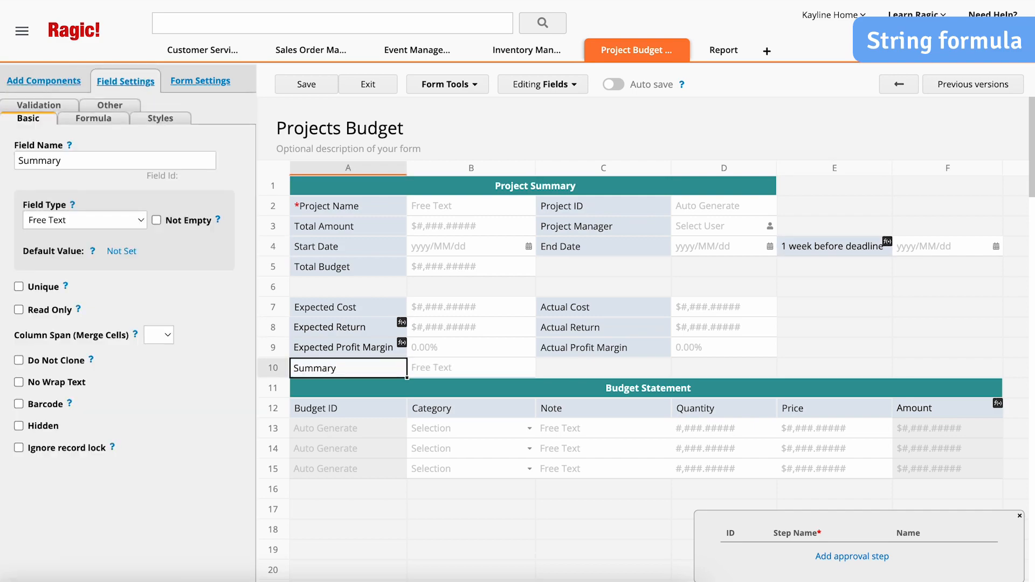
{"action": "left_click", "coordinate": [158, 335]}
{"action": "left_click", "coordinate": [177, 403]}
- Set the Summary field's formula to C2+" "+A2+", Project Manager: "+C3+", Start Date: "+A4+", End Date: "+C4
{"action": "left_click", "coordinate": [94, 118]}
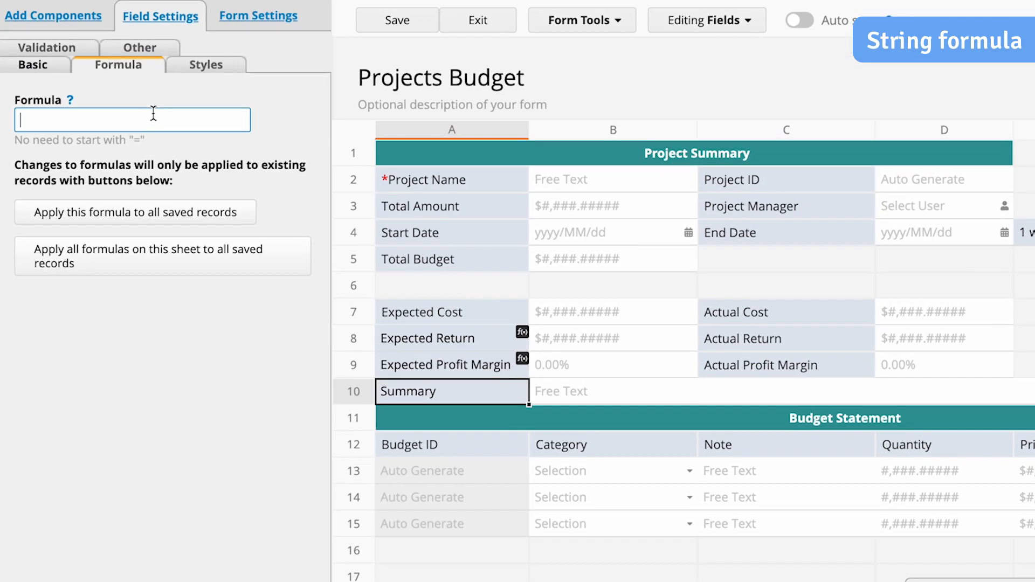
{"action": "type", "text": "C2+\" \""}
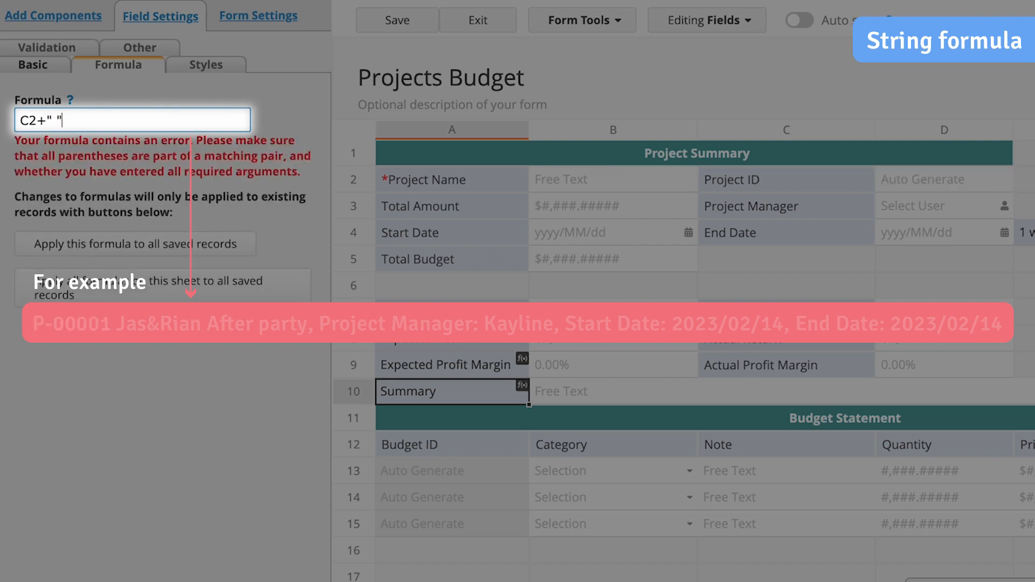
{"action": "type", "text": "+A2"}
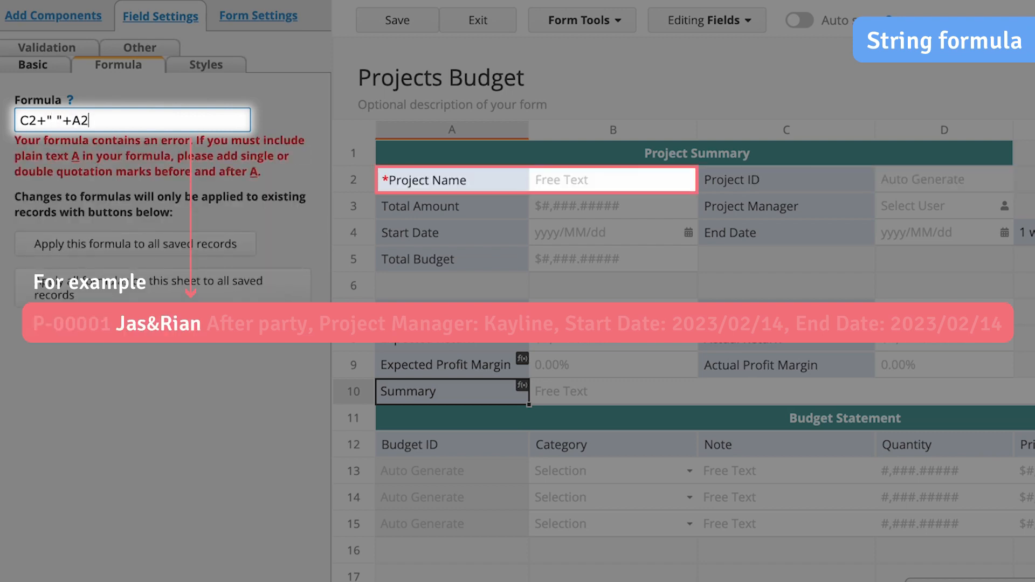
{"action": "type", "text": "+\", Project Manager: \"+"}
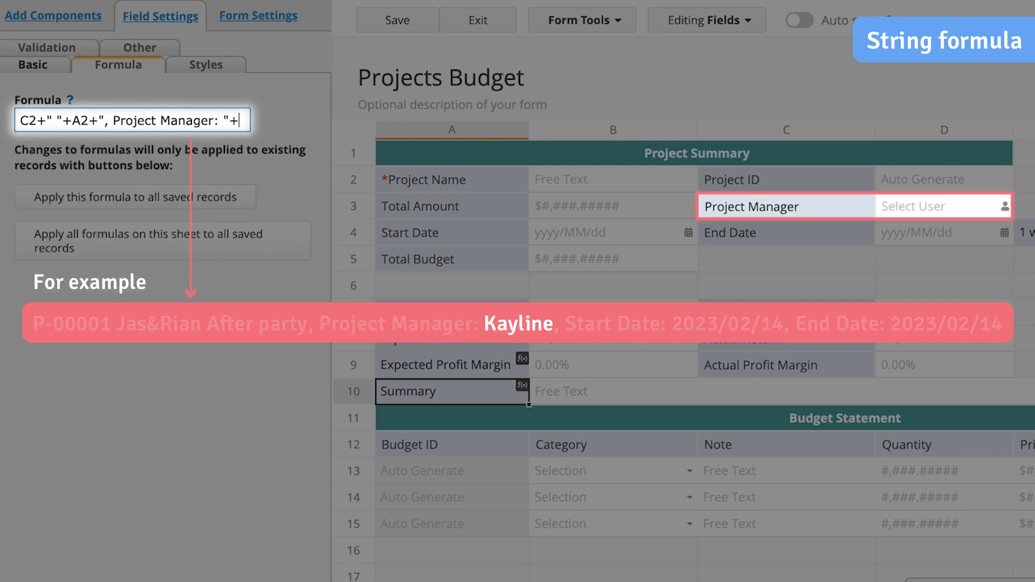
{"action": "type", "text": "C3+"}
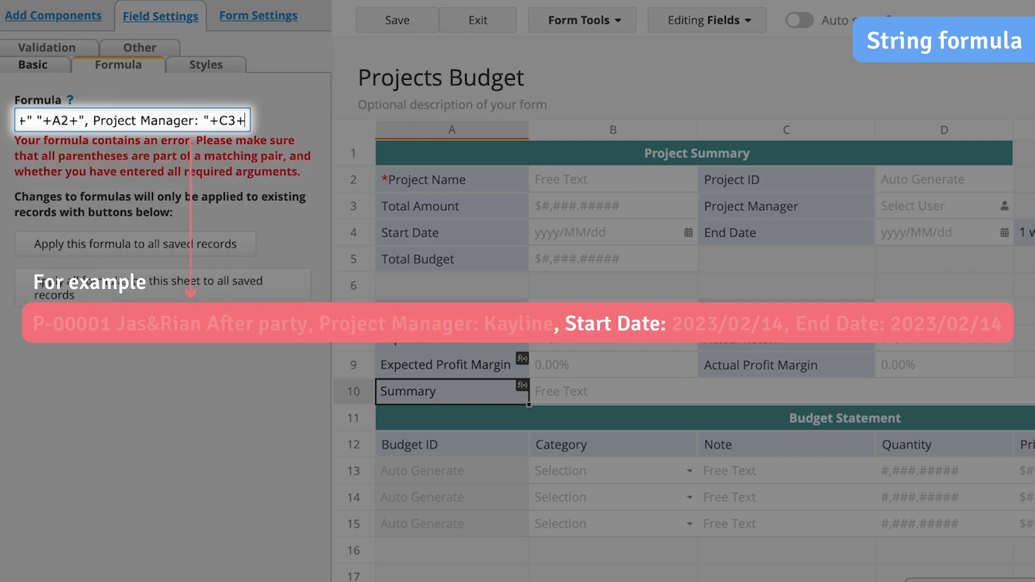
{"action": "type", "text": "\", S"}
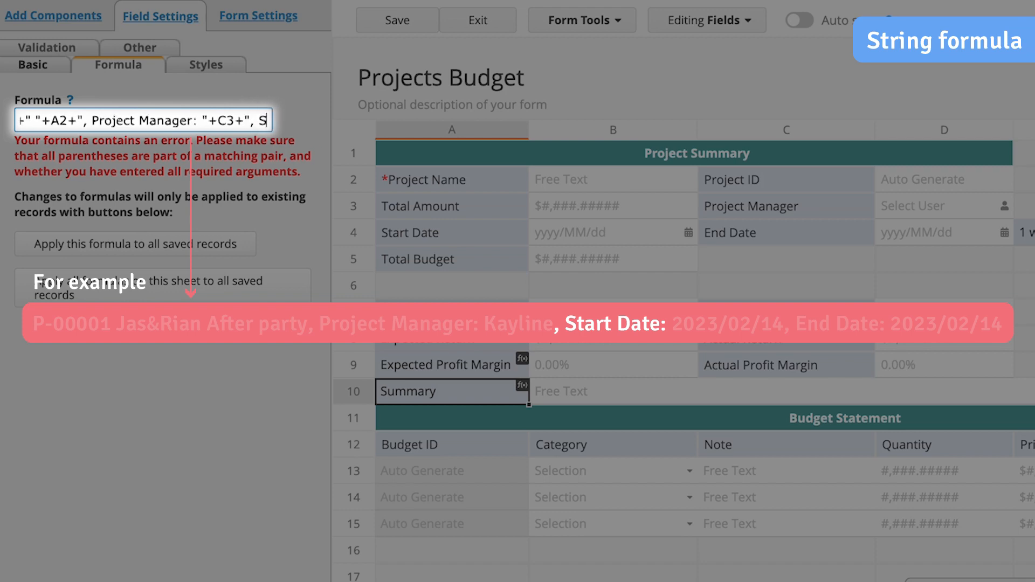
{"action": "type", "text": "tart Date"}
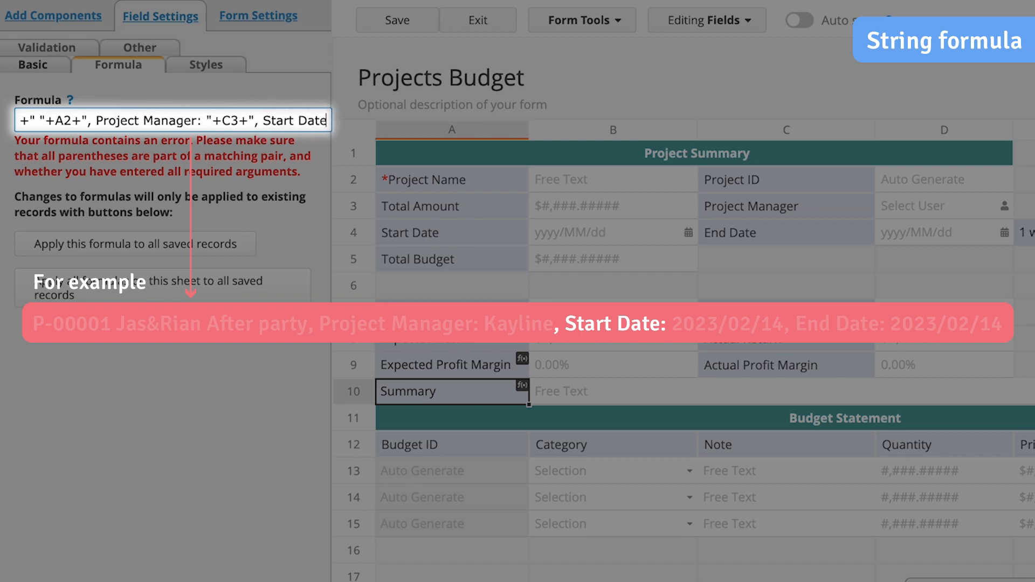
{"action": "type", "text": ": \""}
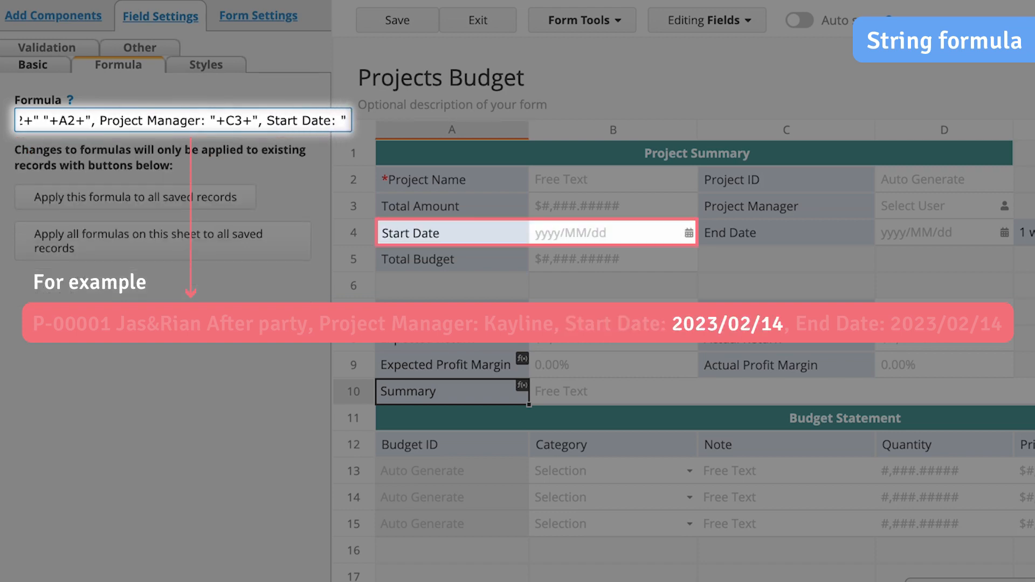
{"action": "type", "text": "+A4+"}
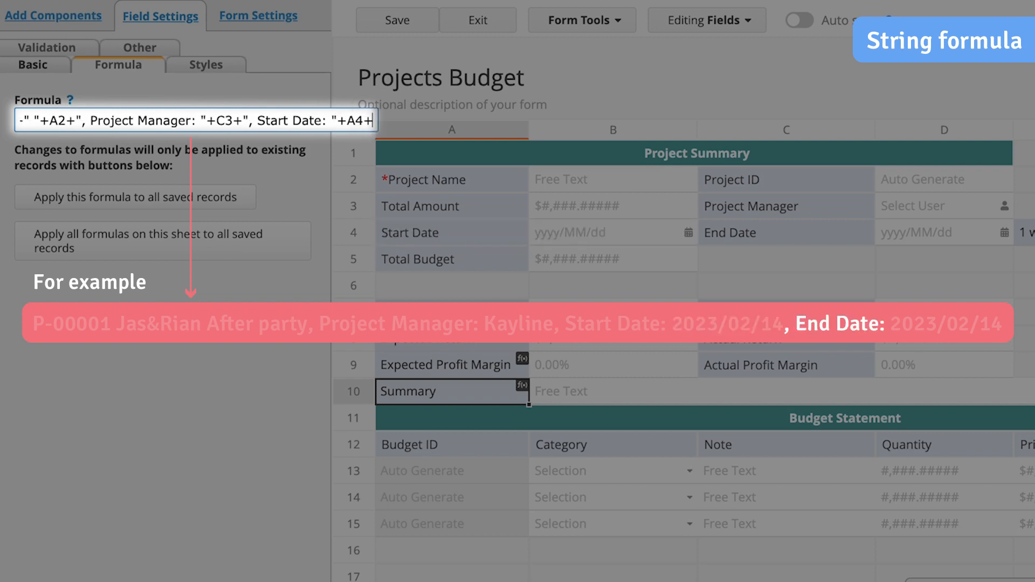
{"action": "type", "text": "\", End"}
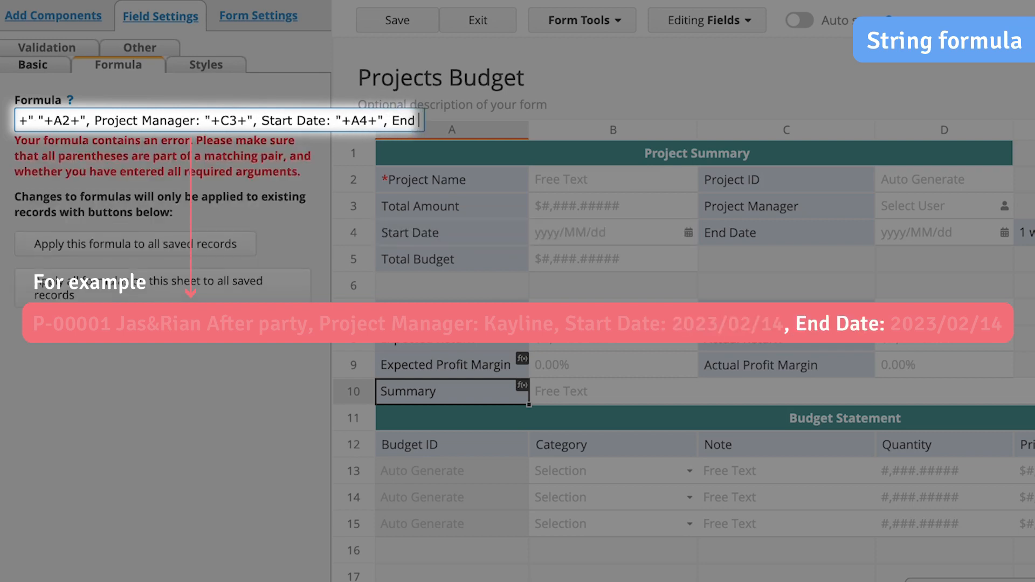
{"action": "type", "text": " Date: "}
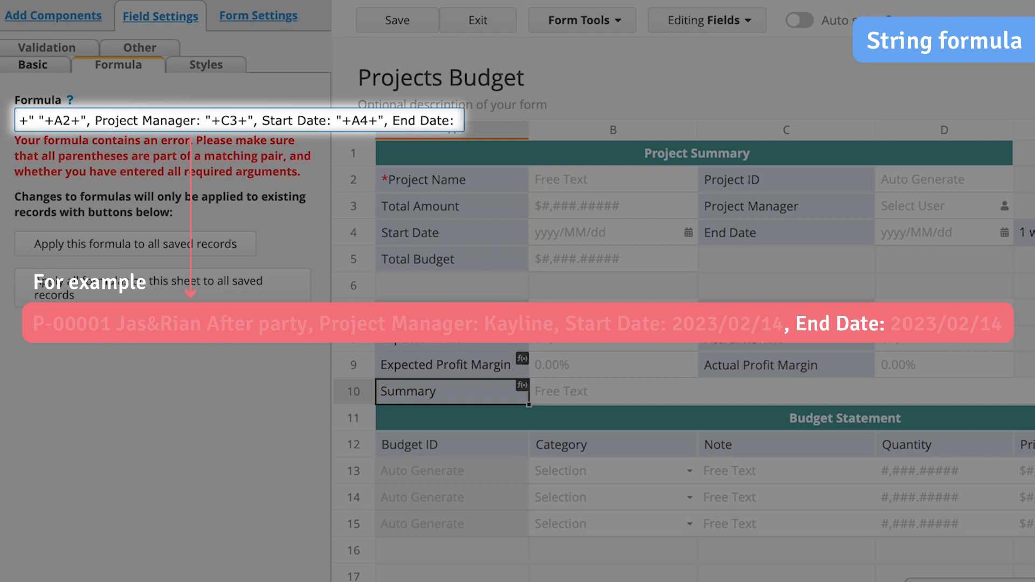
{"action": "type", "text": "\"+C4"}
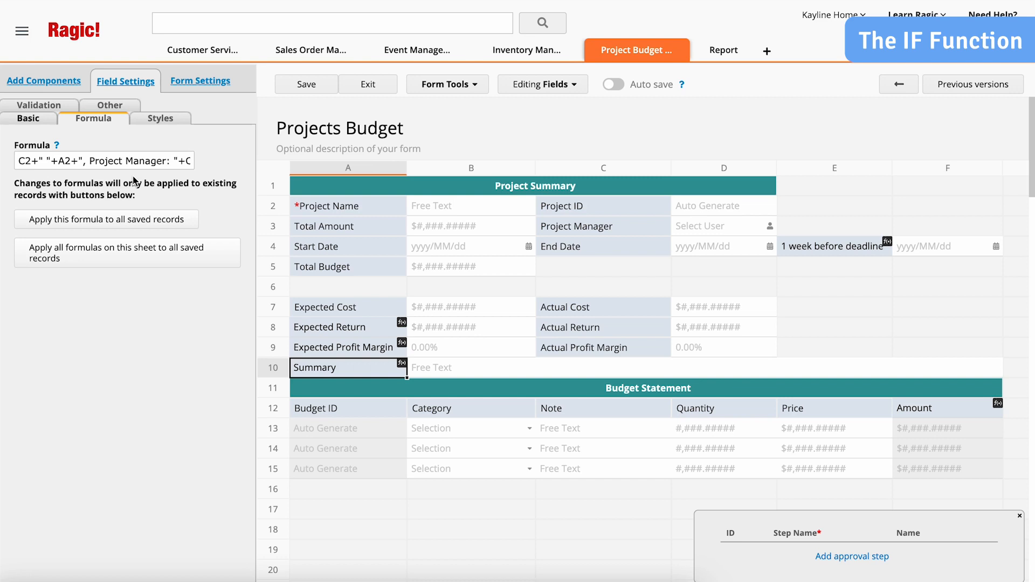
- Add an "Exceeded Budget?" field in E7 beside Actual Cost, with the formula IF(C7>A7,"Yes","No")
{"action": "left_click", "coordinate": [814, 306]}
{"action": "type", "text": "Exceeded"}
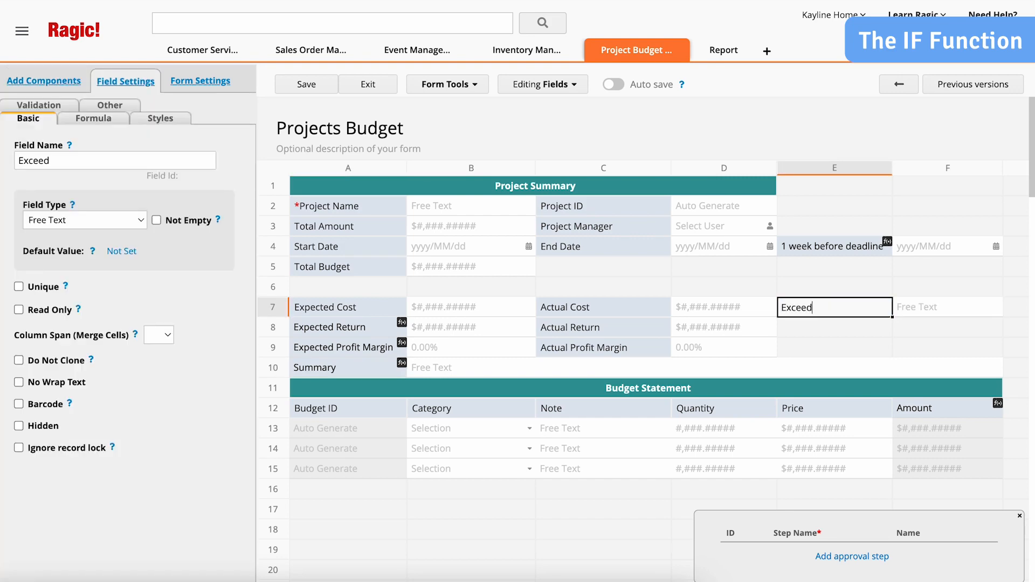
{"action": "type", "text": " Budget?"}
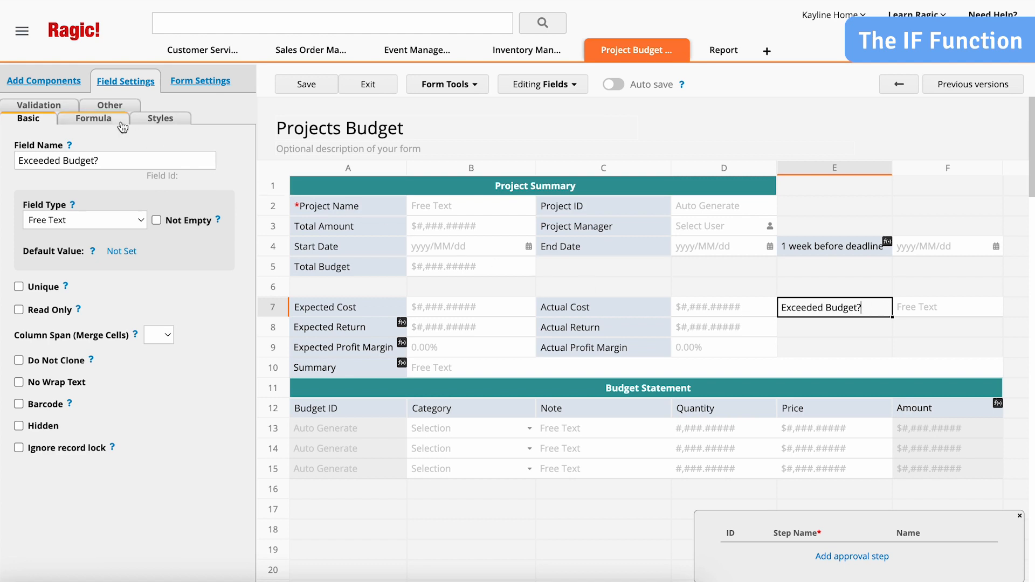
{"action": "left_click", "coordinate": [122, 126]}
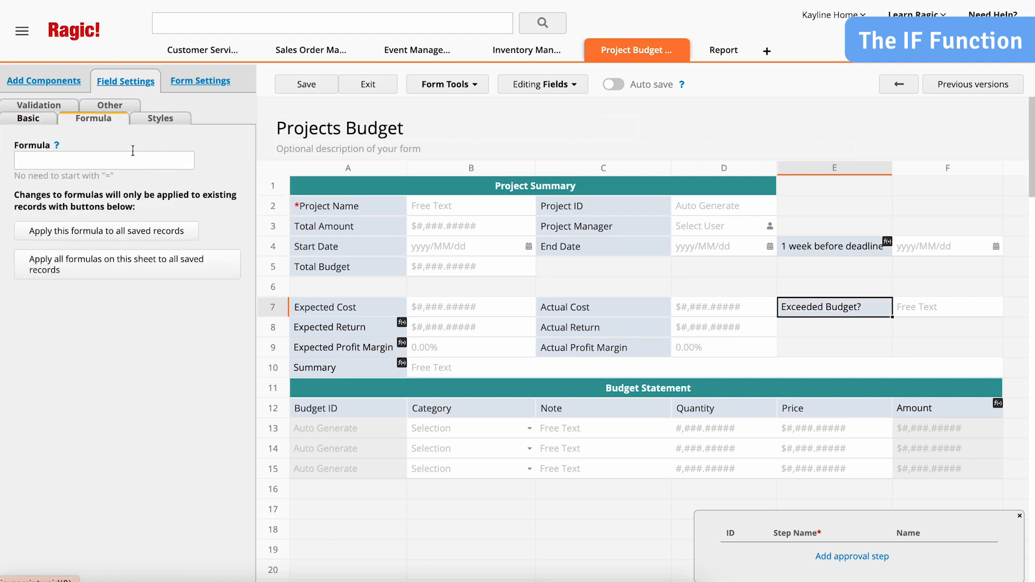
{"action": "type", "text": "IF(C7>A7,\""}
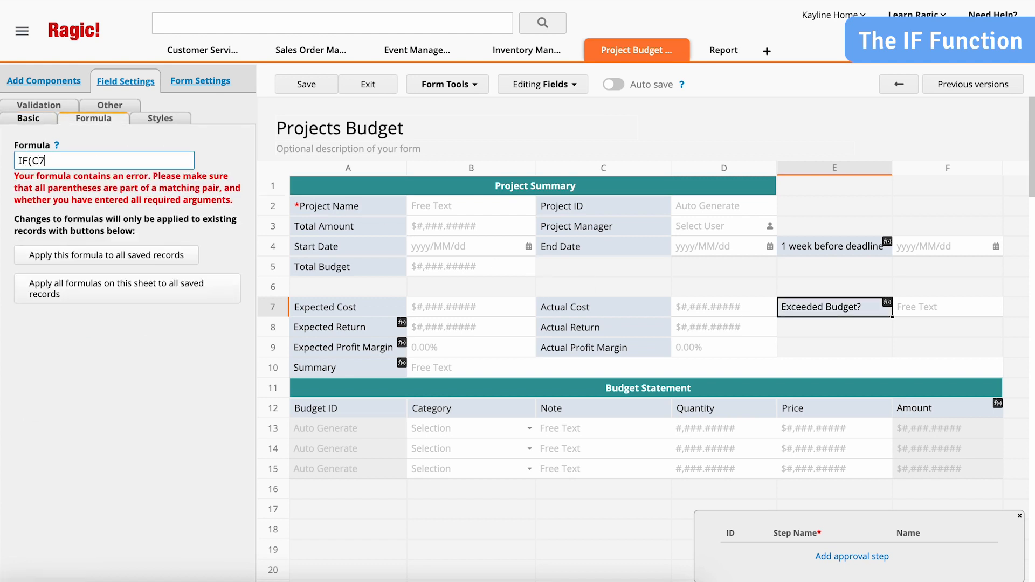
{"action": "type", "text": "Yes\",\"No\")"}
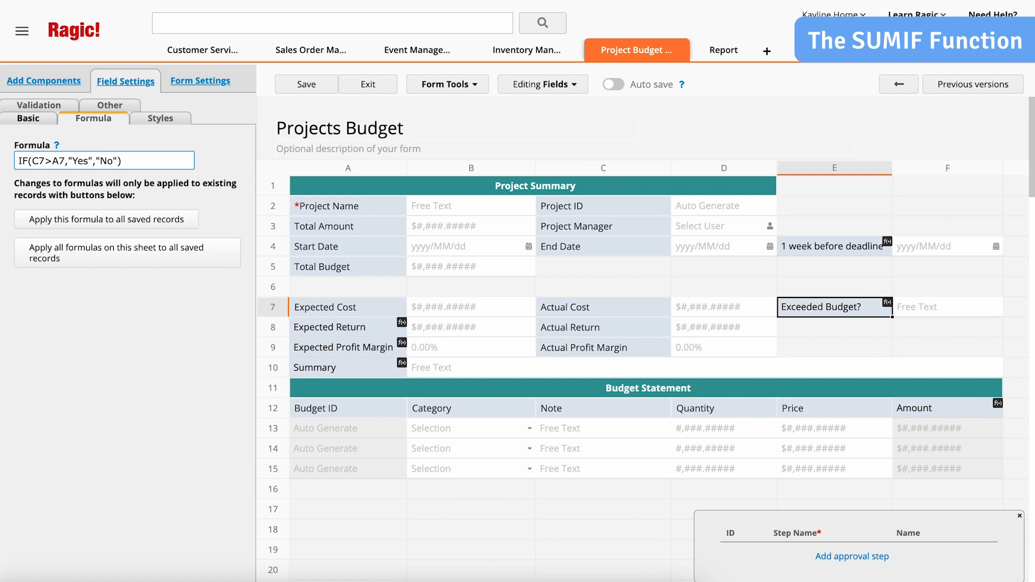
- Add an "Equipment Total Budget" number field in A17 below the Budget Statement, formatted as $#,###.##
{"action": "left_click", "coordinate": [487, 411]}
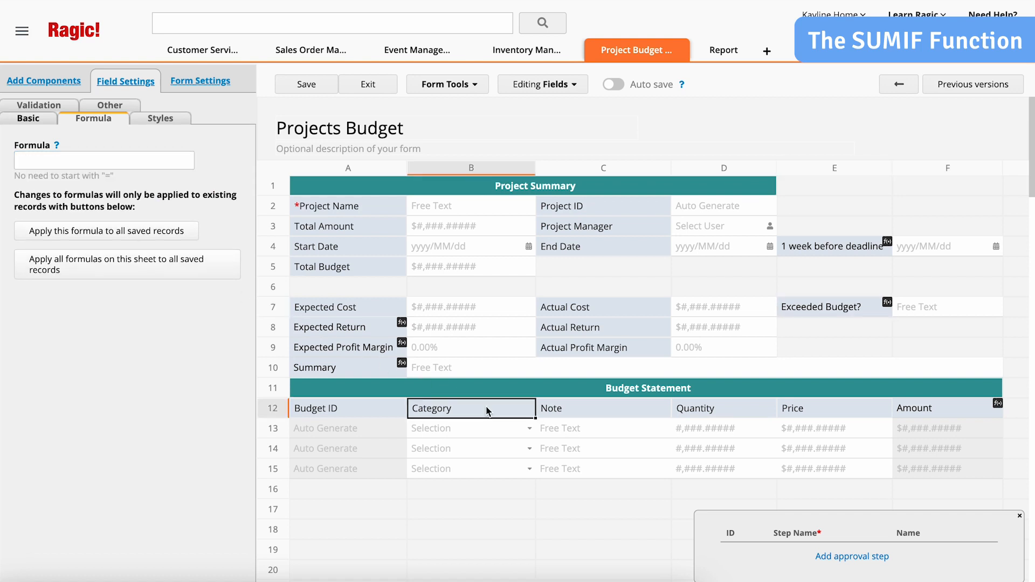
{"action": "left_click", "coordinate": [28, 123]}
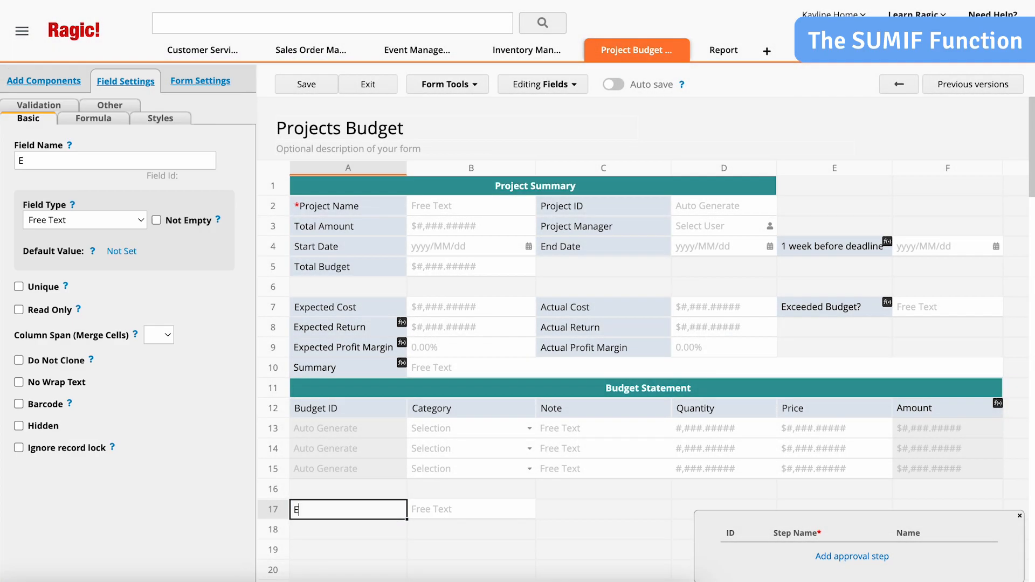
{"action": "type", "text": "quipment Tota"}
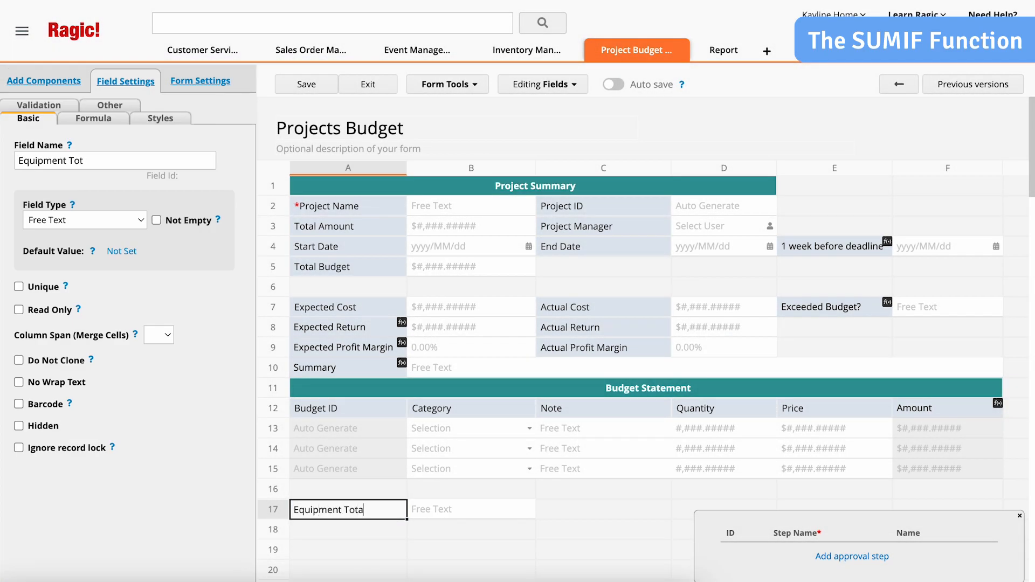
{"action": "type", "text": "l Budget"}
{"action": "left_click", "coordinate": [89, 464]}
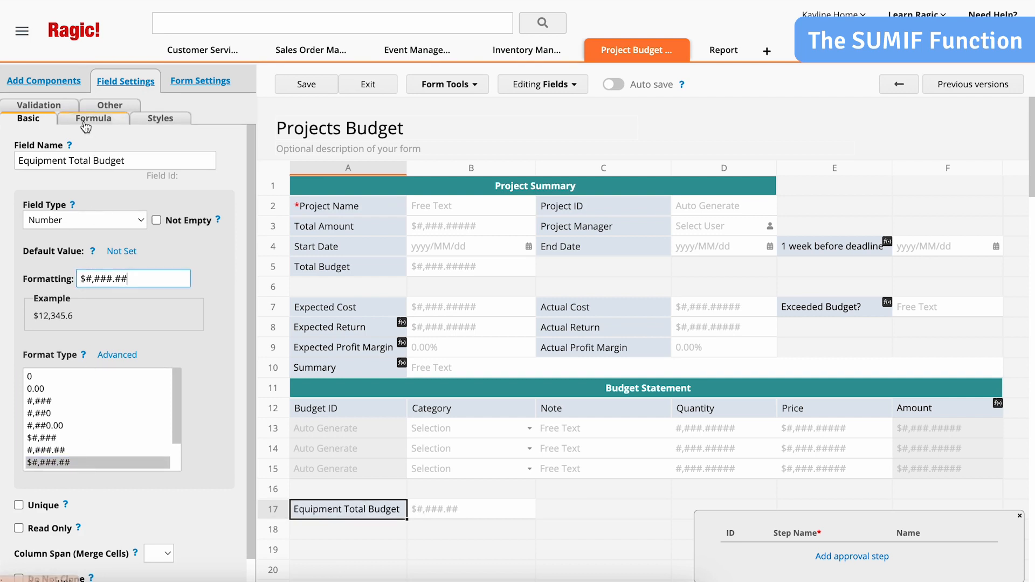
- Set the Equipment Total Budget field's formula to SUMIF(B12,"Equipment",F12) and save the form design
{"action": "left_click", "coordinate": [86, 127]}
{"action": "left_click", "coordinate": [104, 158]}
{"action": "type", "text": "SUMIF(B12,\"Equipment\",F12)"}
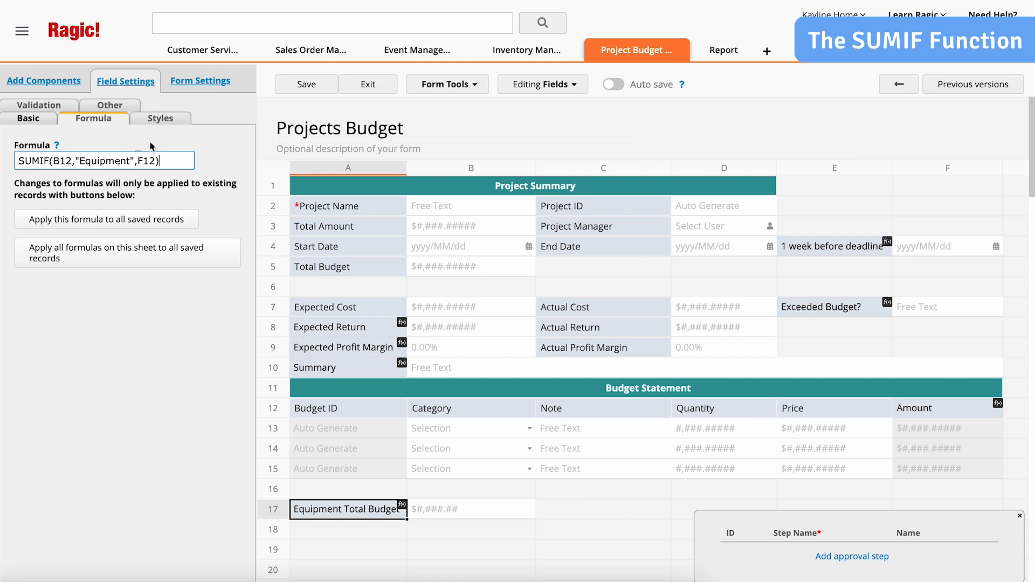
{"action": "left_click", "coordinate": [300, 89]}
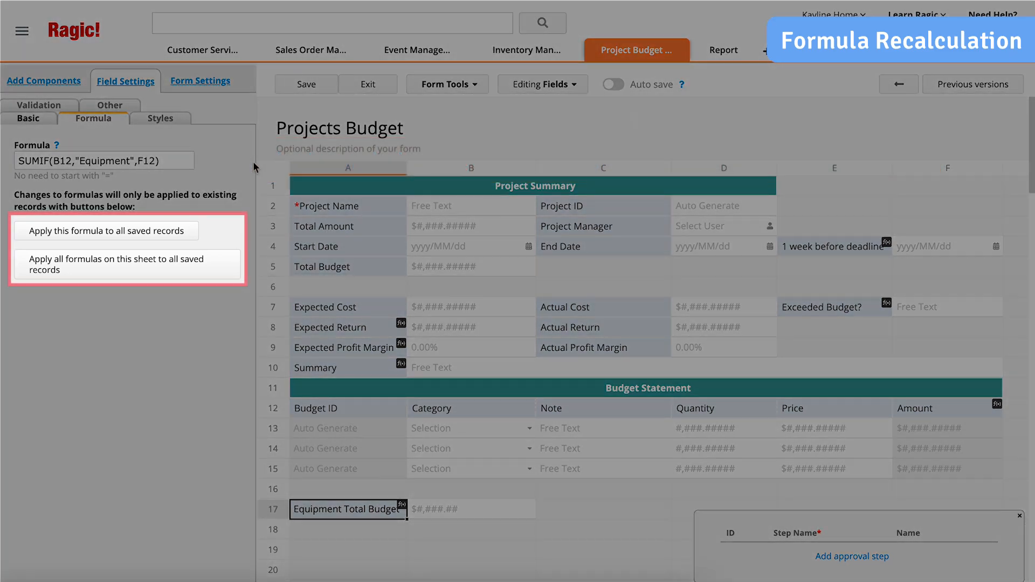
- Apply all formulas on this sheet to all saved records and exit the form design
{"action": "left_click", "coordinate": [221, 257]}
{"action": "left_click", "coordinate": [608, 268]}
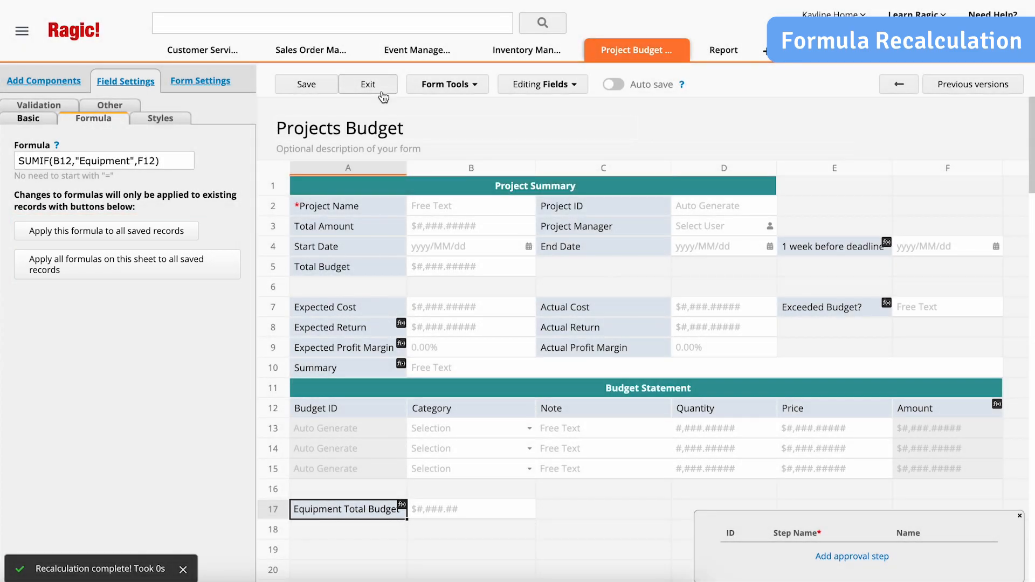
{"action": "left_click", "coordinate": [380, 90]}
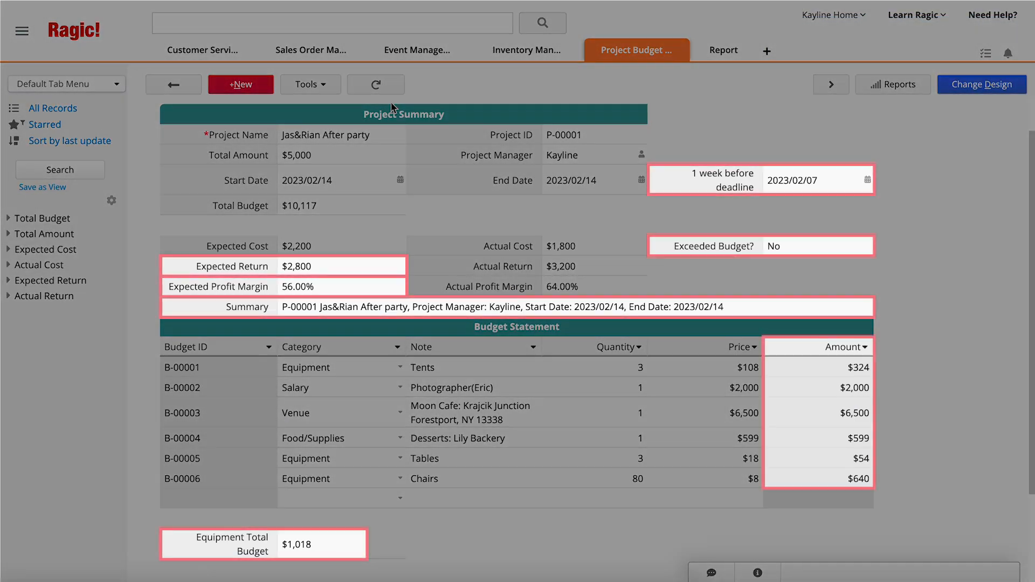